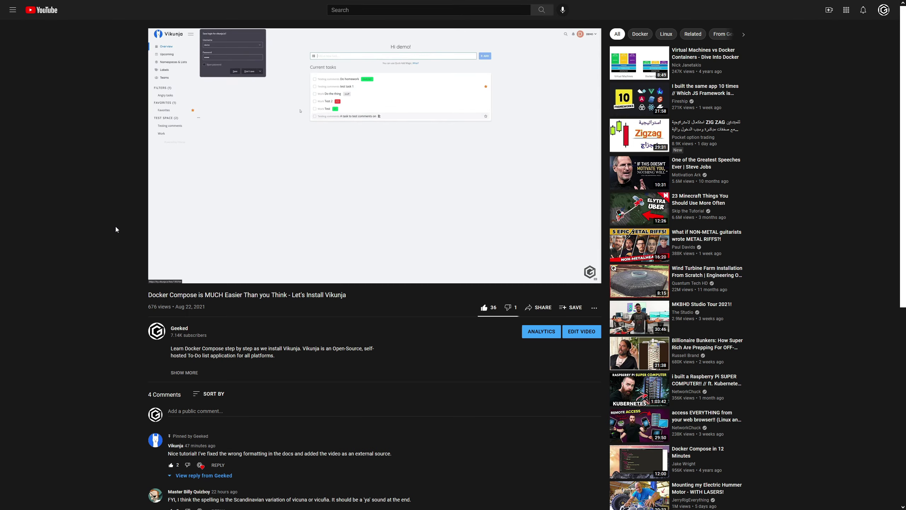
Step: Scroll down the Vikunja documentation overview to its Setup section
scroll(64, 334, down, 5)
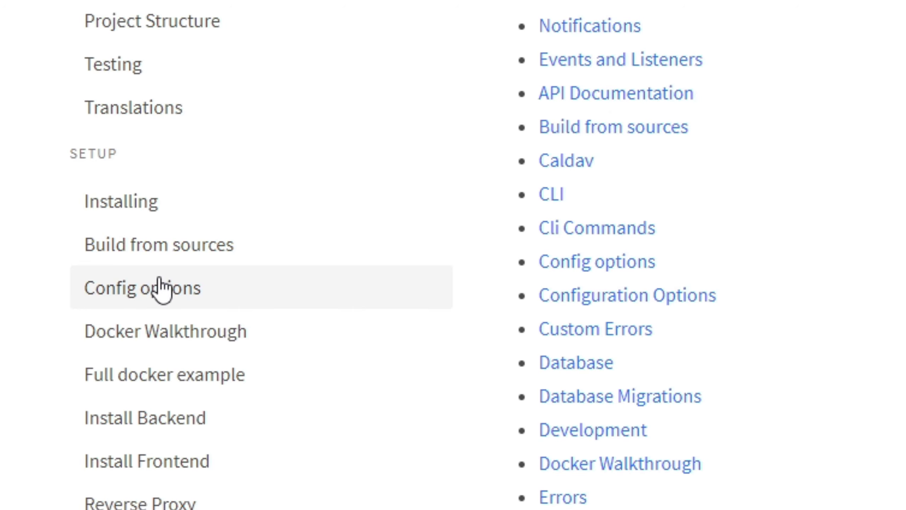
Step: Open the Config options page of the Vikunja docs
click(159, 282)
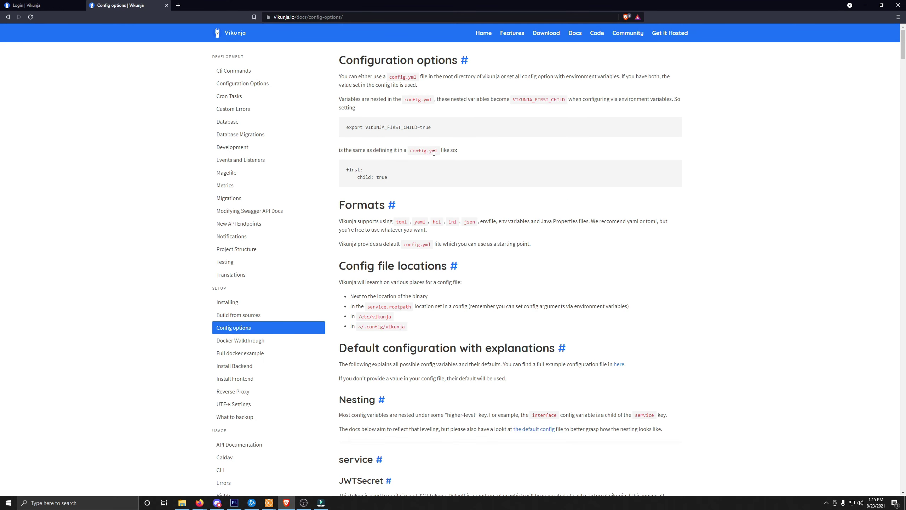
scroll(434, 152, down, 3)
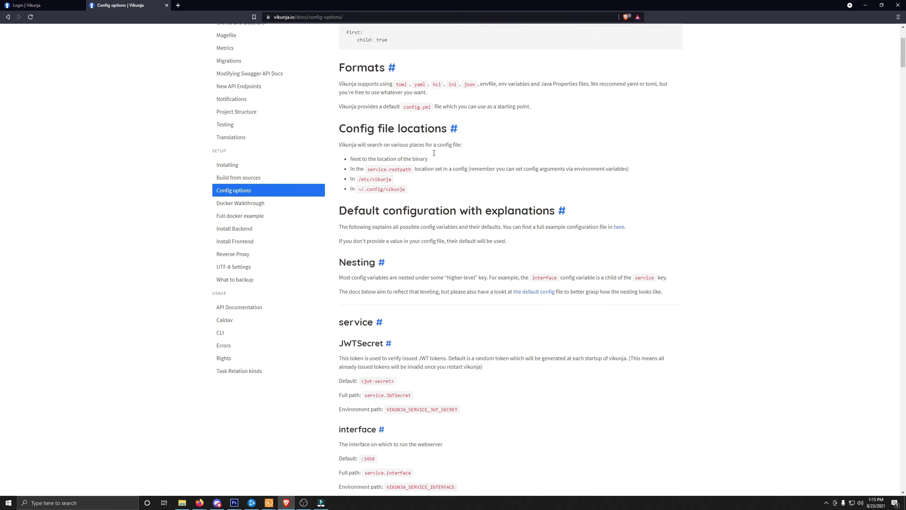
scroll(434, 153, up, 2)
scroll(434, 152, up, 1)
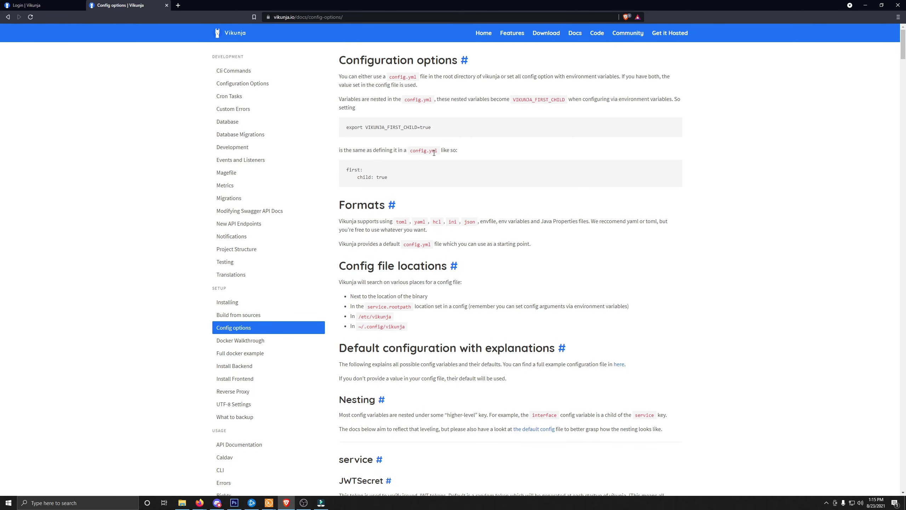
Step: Find 'front' on the page and copy the VIKUNJA_SERVICE_FRONTENDURL variable name
key(ctrl+f)
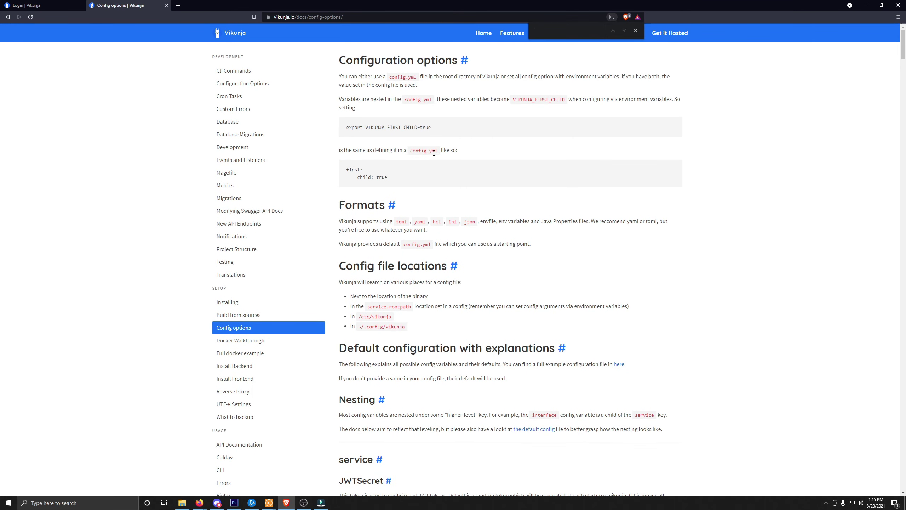
text(front)
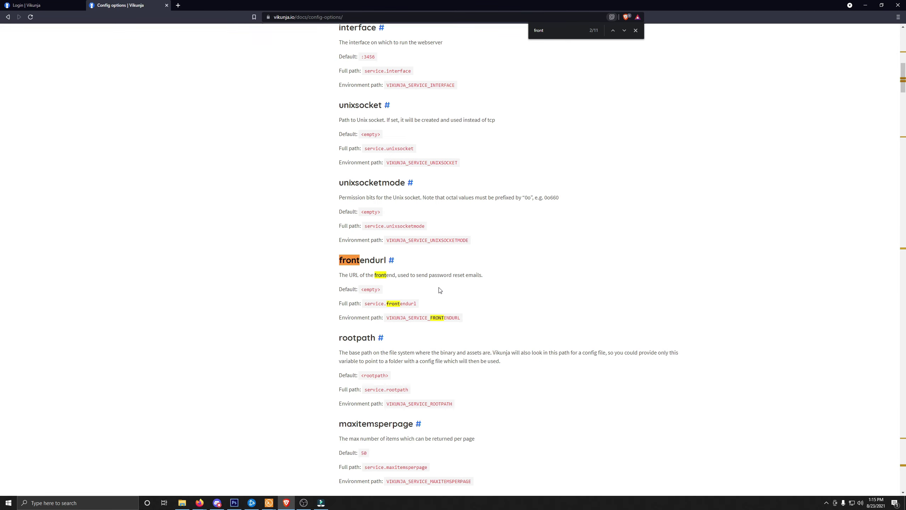
triple_click(445, 325)
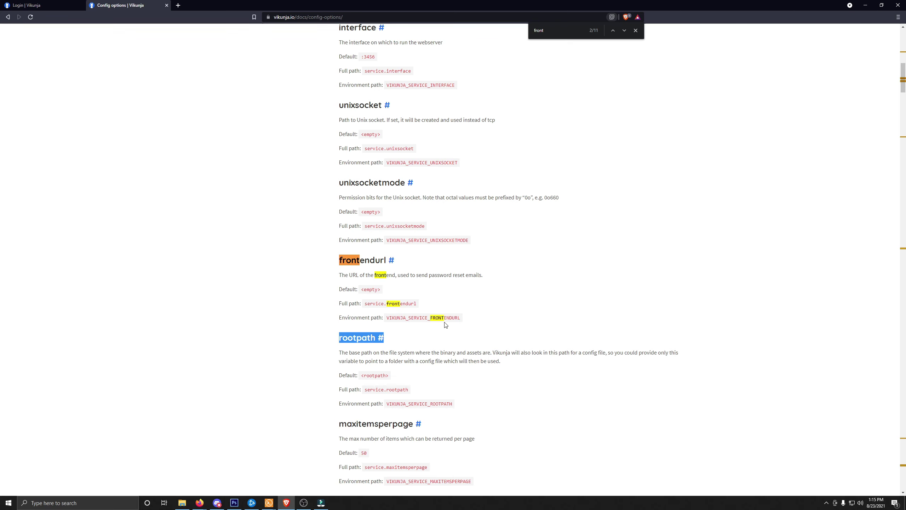
drag(459, 317, 397, 317)
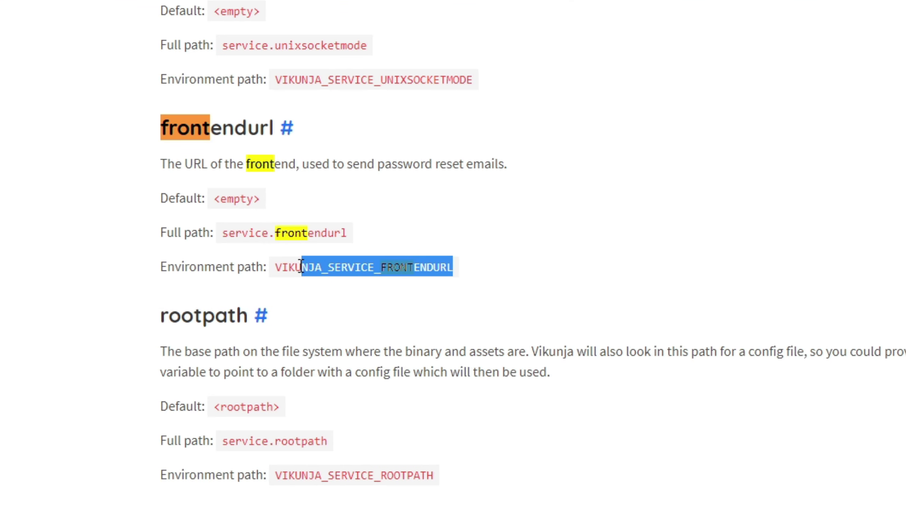
drag(301, 265, 276, 266)
key(ctrl+c)
right_click(291, 268)
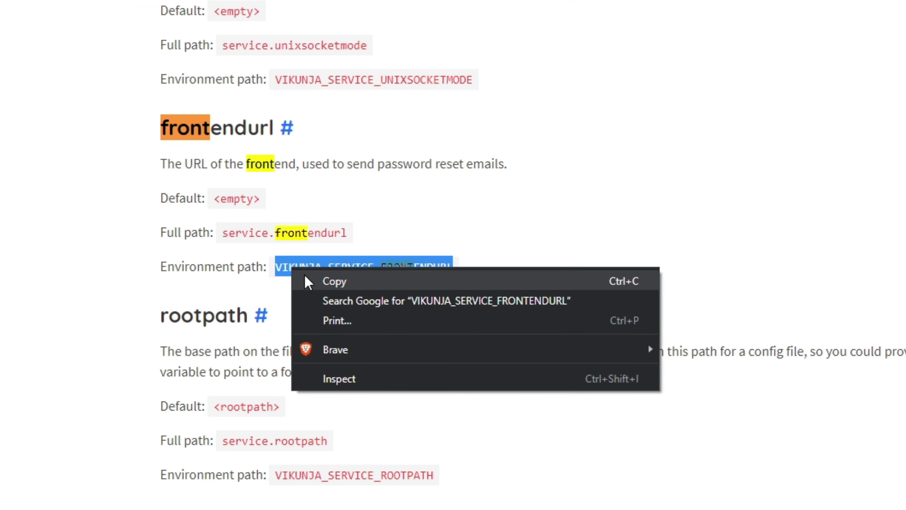
click(306, 281)
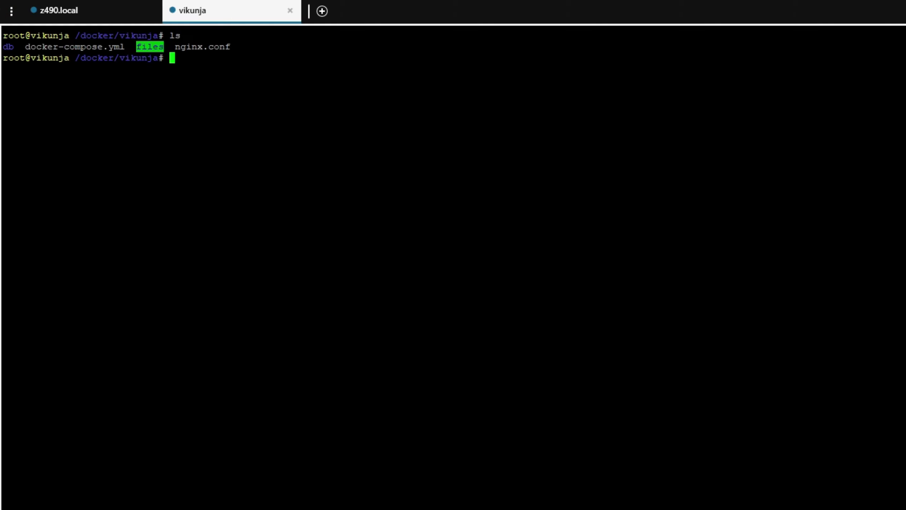
Step: Begin the nano docker-compose.yml command, correcting the mistyped file name
text(nano docker-comnp)
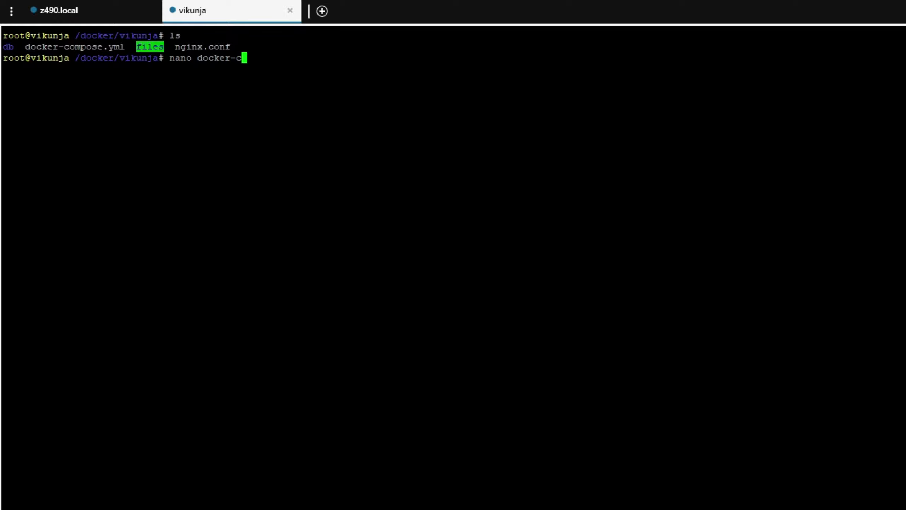
key(BackSpace)
key(BackSpace)
text(pose.yml)
key(Return)
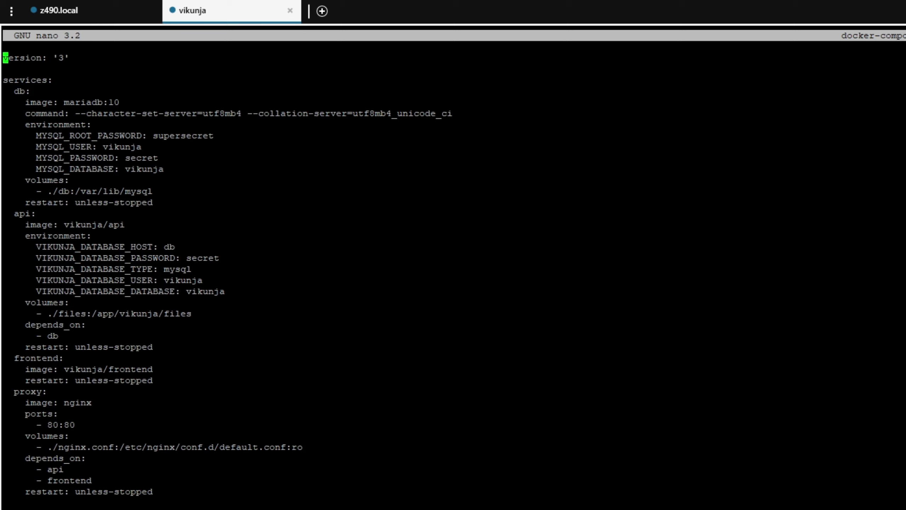
key(Down)
key(Down)
key(Down)
key(Down)
key(Down)
key(Down)
key(Down)
key(Down)
key(Down)
key(Down)
key(Down)
key(Down)
key(Down)
key(Down)
key(Down)
key(Down)
key(Down)
key(Down)
key(Down)
key(Down)
key(Right)
key(Right)
key(Right)
key(Right)
key(Right)
key(Right)
key(Right)
key(Right)
key(Right)
key(Right)
key(Right)
key(Right)
key(Right)
key(Right)
key(Right)
key(Right)
key(Right)
key(Right)
key(Right)
key(Right)
key(Right)
key(Right)
key(Right)
key(Right)
key(Right)
key(Right)
key(Right)
key(Right)
key(Right)
key(Right)
key(Right)
key(Right)
key(Right)
key(Right)
key(Return)
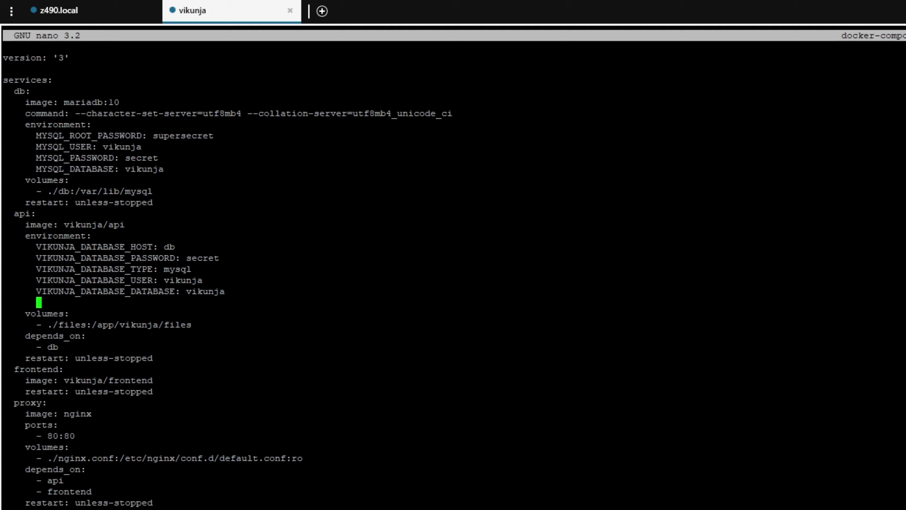
key(ctrl+v)
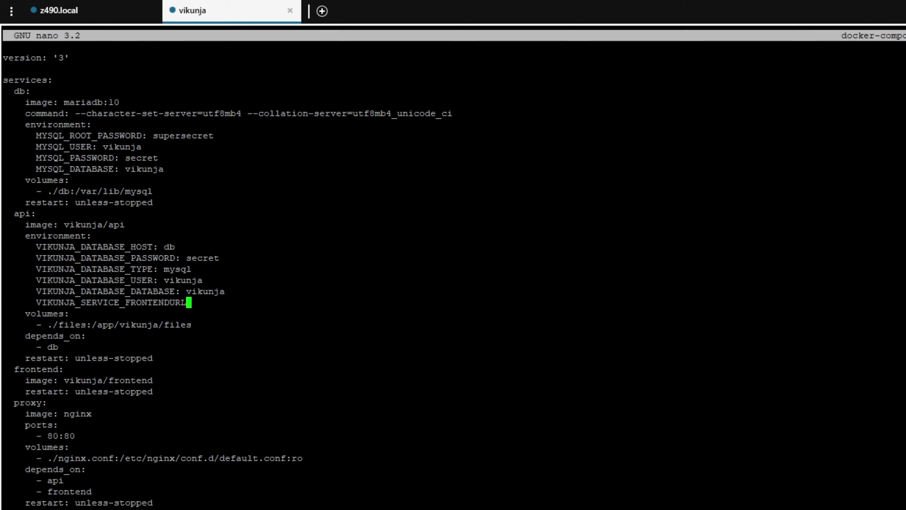
text(: https://vikun)
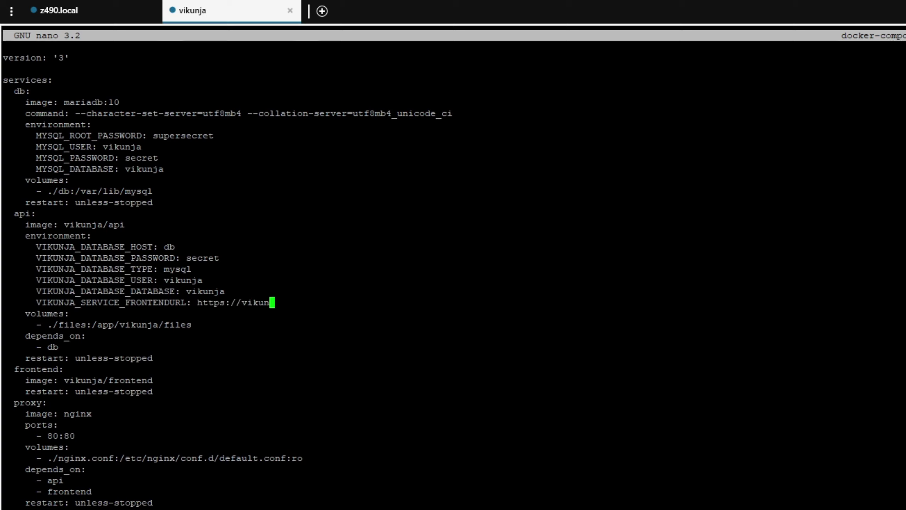
text(ja.thehomelab.wiki)
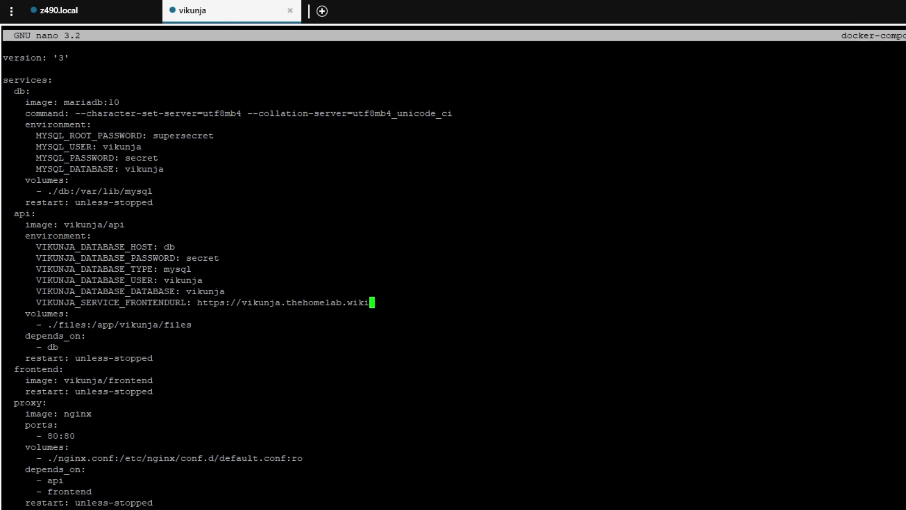
text(/)
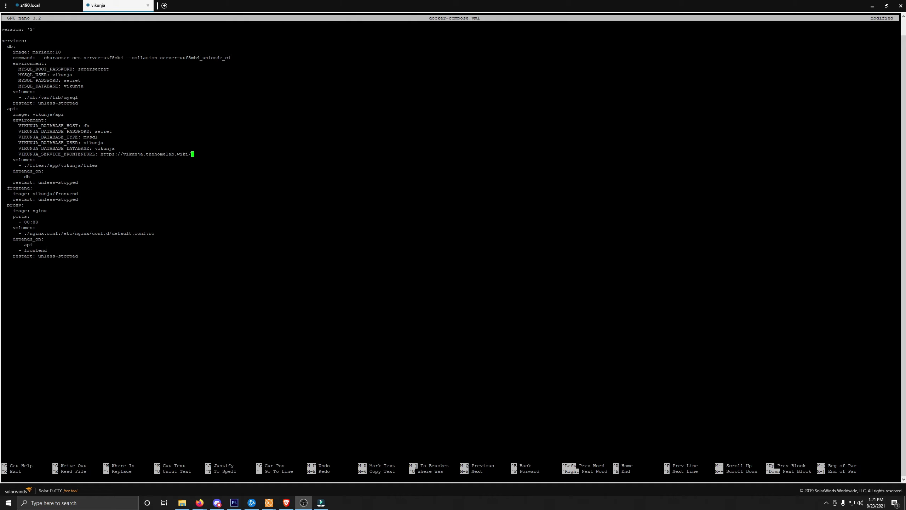
Step: Save docker-compose.yml, exit nano, and enter docker-compose down
key(ctrl+x)
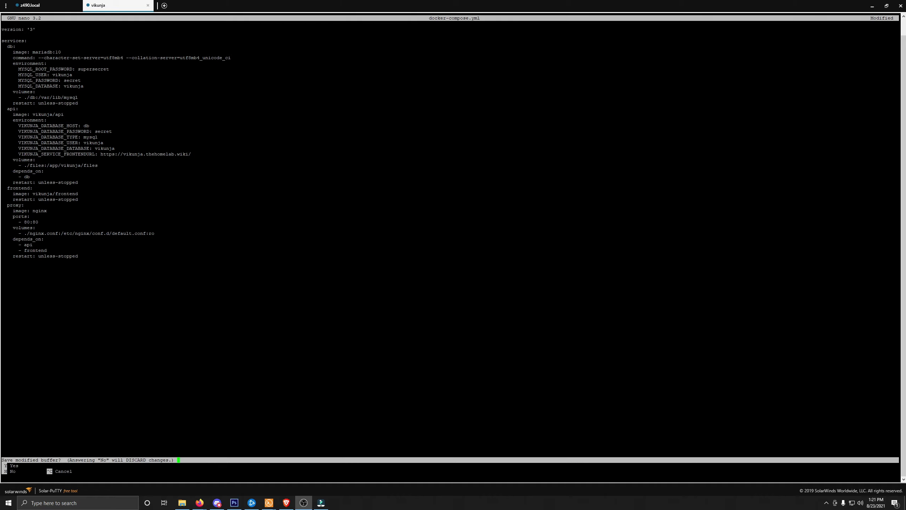
key(y)
key(Return)
text(docker-comp)
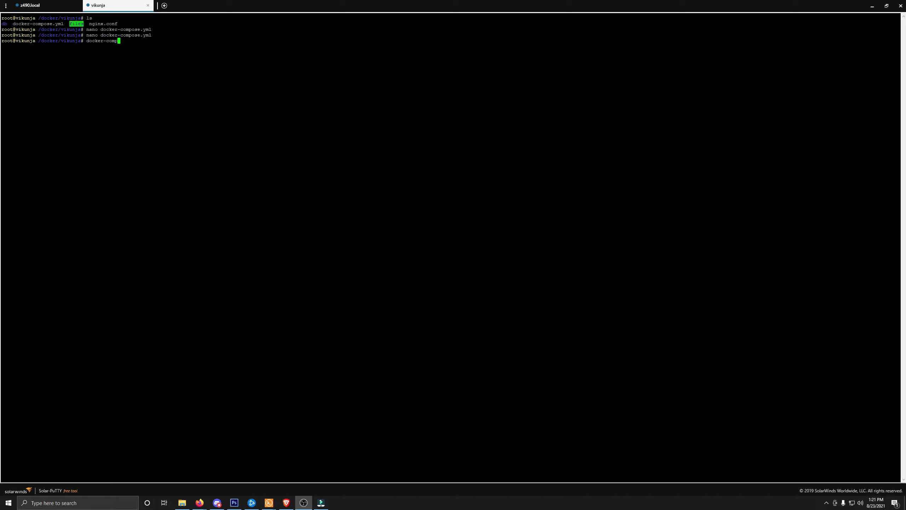
text(ose down)
Step: Run docker-compose down to stop the Vikunja containers
key(Return)
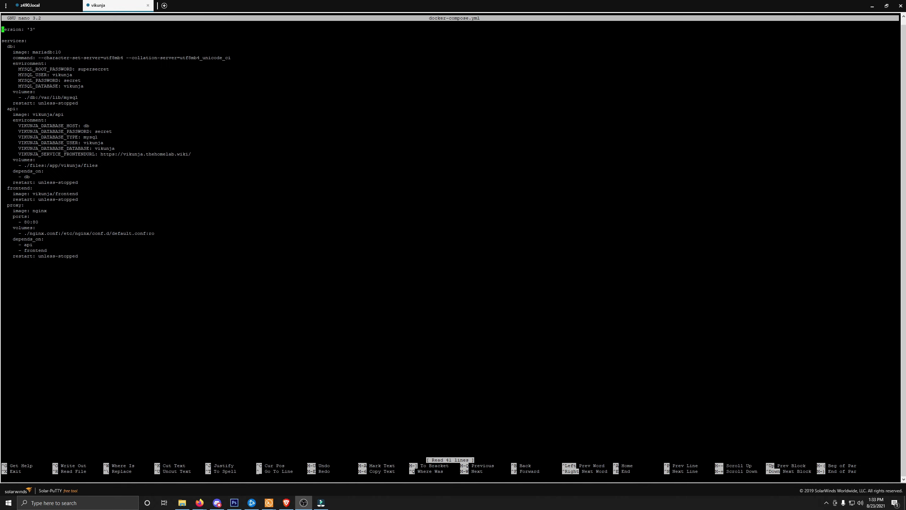
Step: Add VIKUNJA_SERVICE_ENABLEREGISTRATION: 0 on a new line after the frontend URL
key(Down)
key(Down)
key(Down)
key(Down)
key(Down)
key(Down)
key(Down)
key(Down)
key(Down)
key(Down)
key(Right)
key(Right)
key(Right)
key(Right)
key(Right)
key(Right)
key(Right)
key(Right)
key(Right)
key(Right)
key(Right)
key(Right)
key(Right)
key(Right)
key(Right)
key(Right)
key(Right)
key(Right)
key(Right)
key(Right)
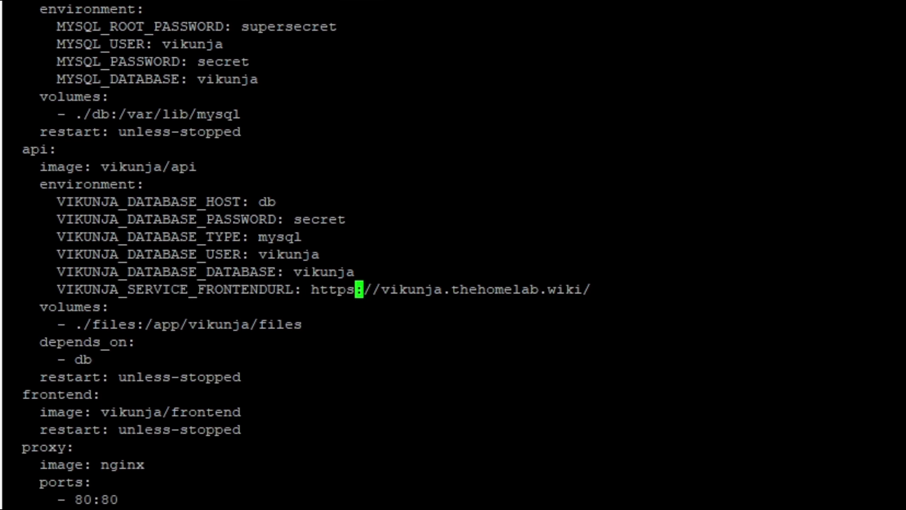
key(End)
key(Return)
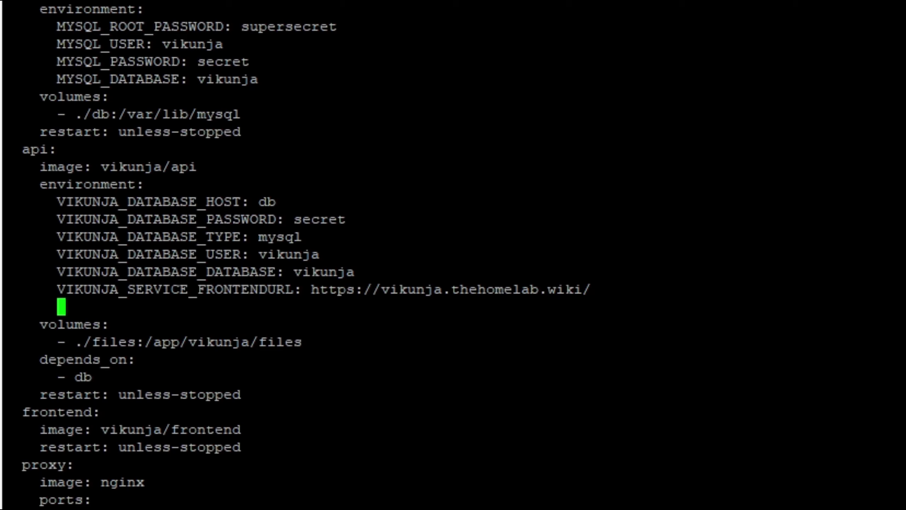
key(shift+Insert)
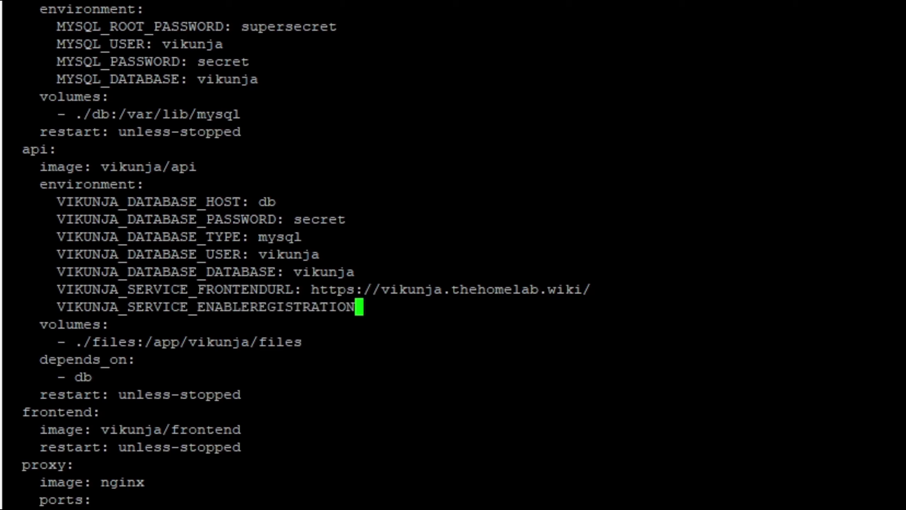
text(: 0)
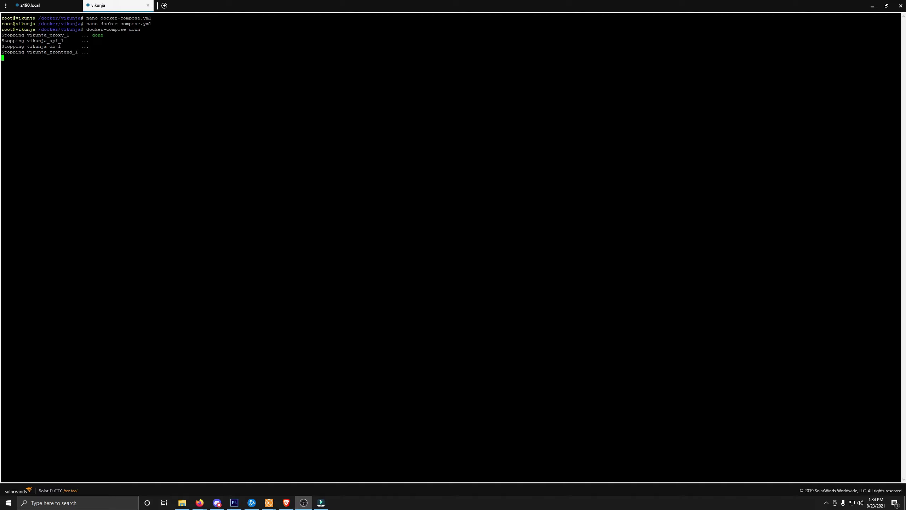
Step: Clear the terminal and rerun docker-compose up -d from command history
text(clear)
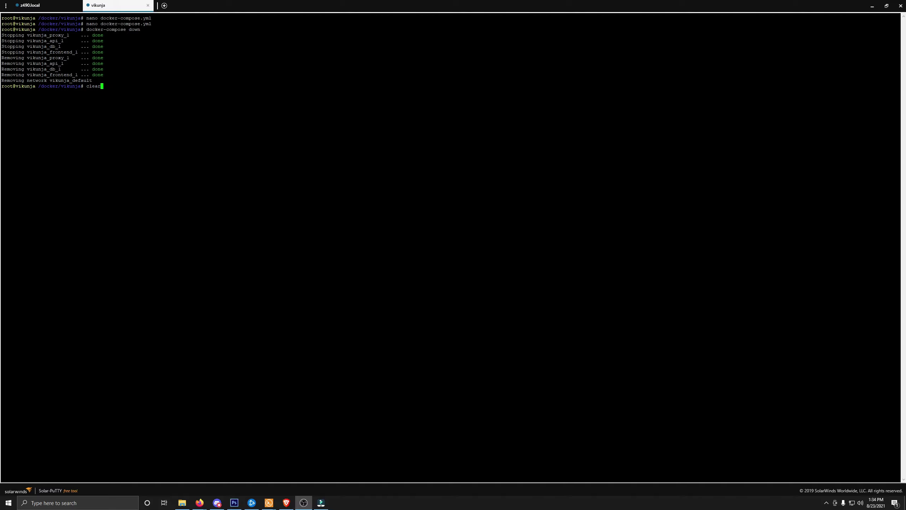
key(Up)
key(Up)
key(Up)
key(Up)
key(Return)
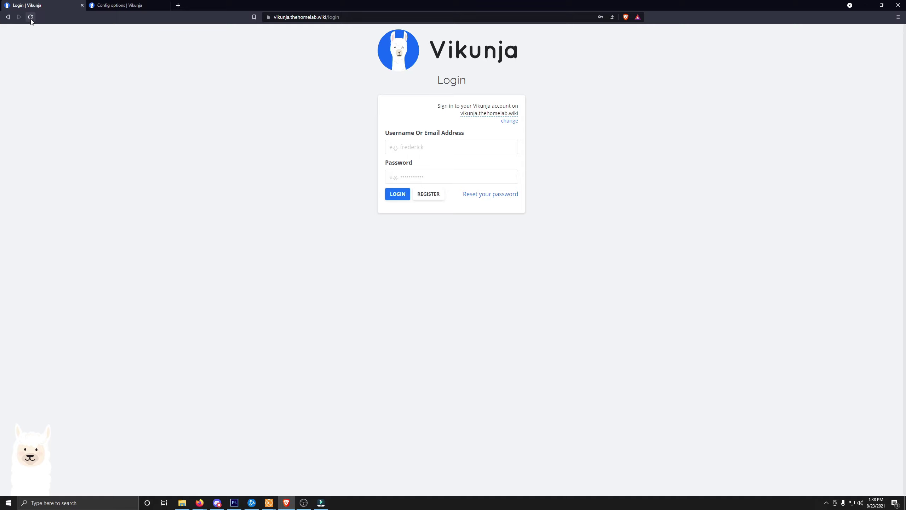
Step: Reload the login page, then log in with the account password
click(31, 16)
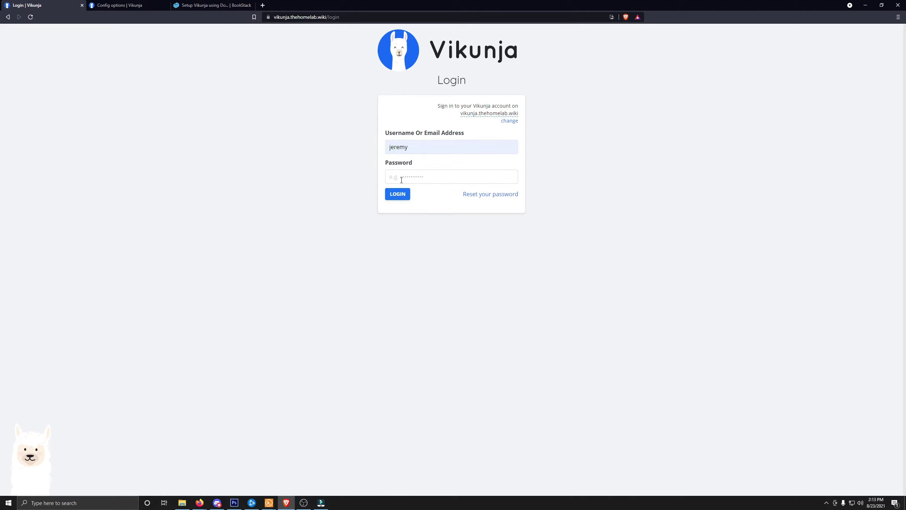
click(402, 178)
text(••••••••••••)
key(Return)
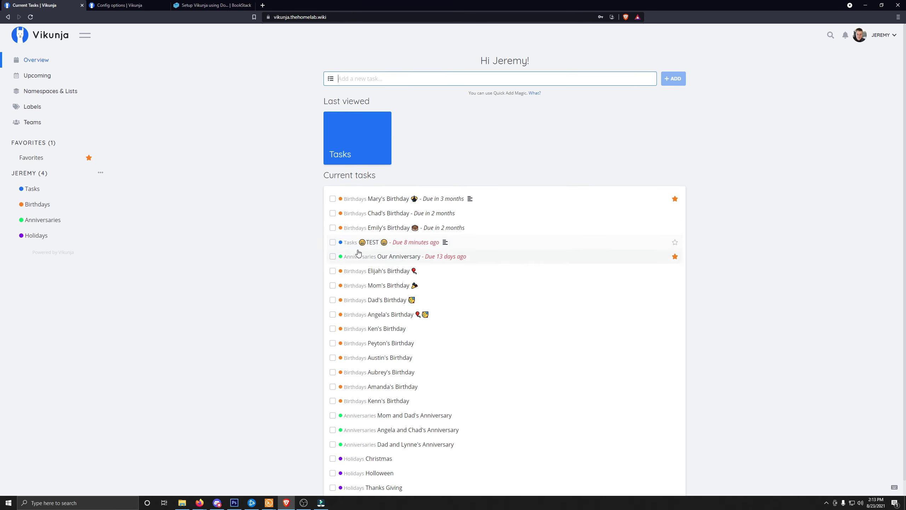
Step: Open the Tasks list and view task #1 TEST's details
click(351, 243)
click(351, 243)
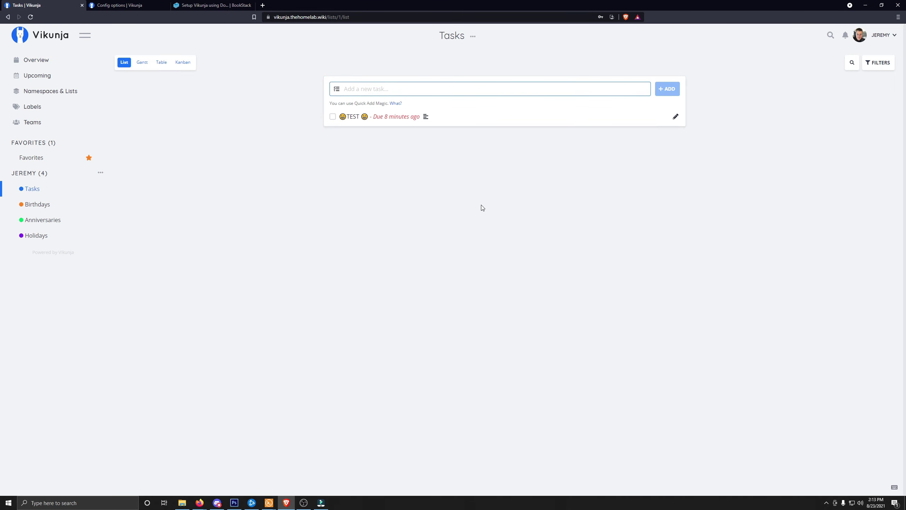
click(355, 119)
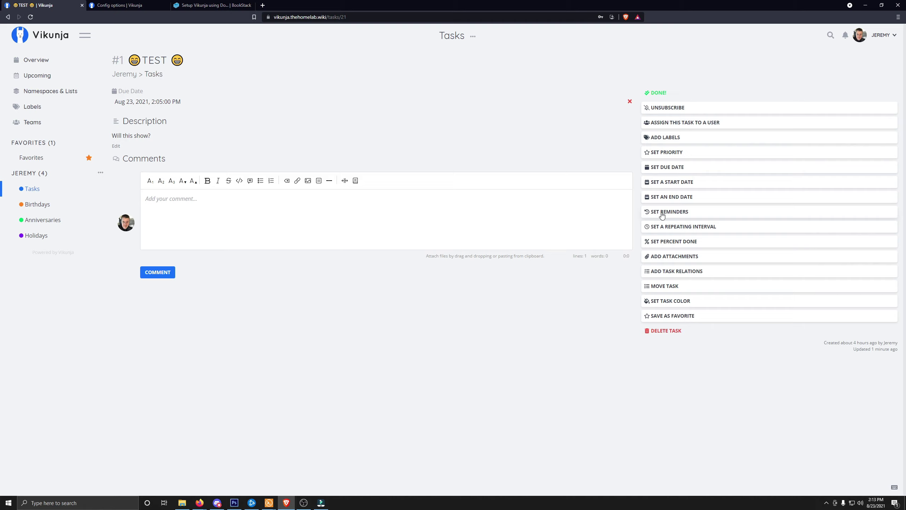
Step: Add a reminder at 14:15 on Aug 23, 2021 to TEST and confirm it
click(662, 213)
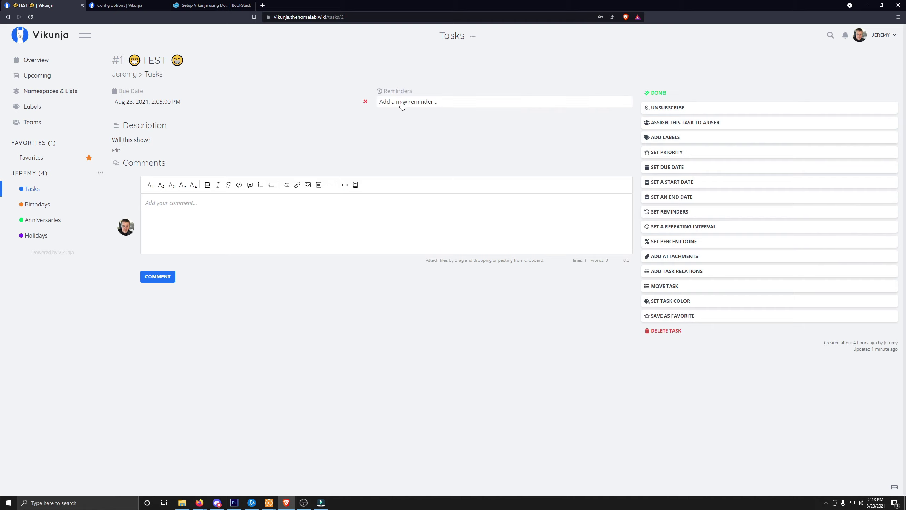
click(400, 103)
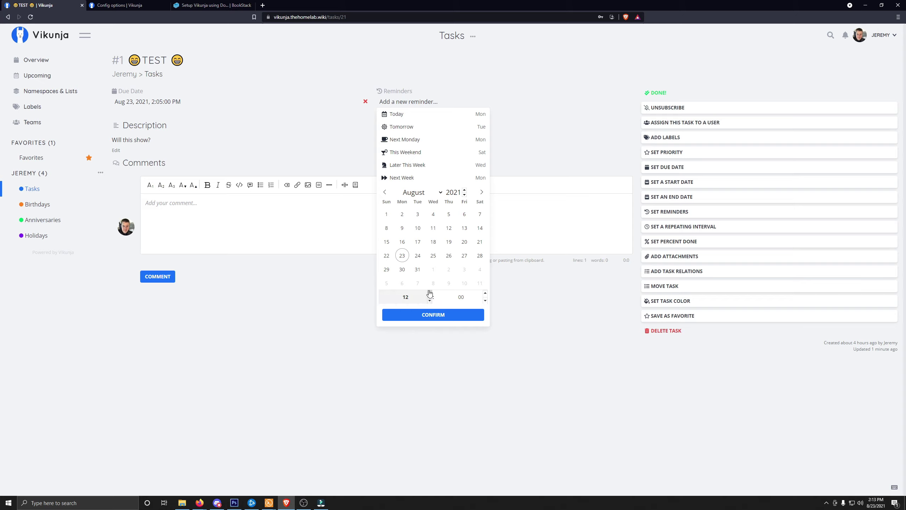
click(429, 293)
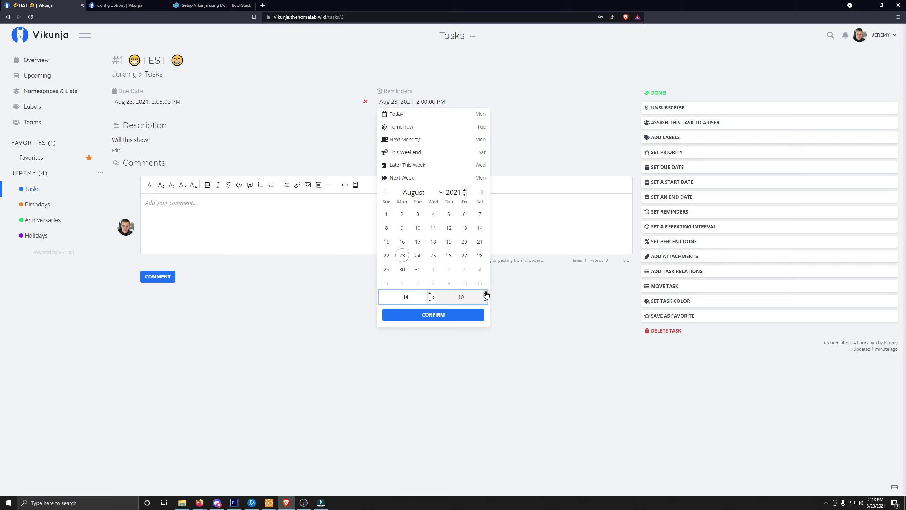
click(457, 316)
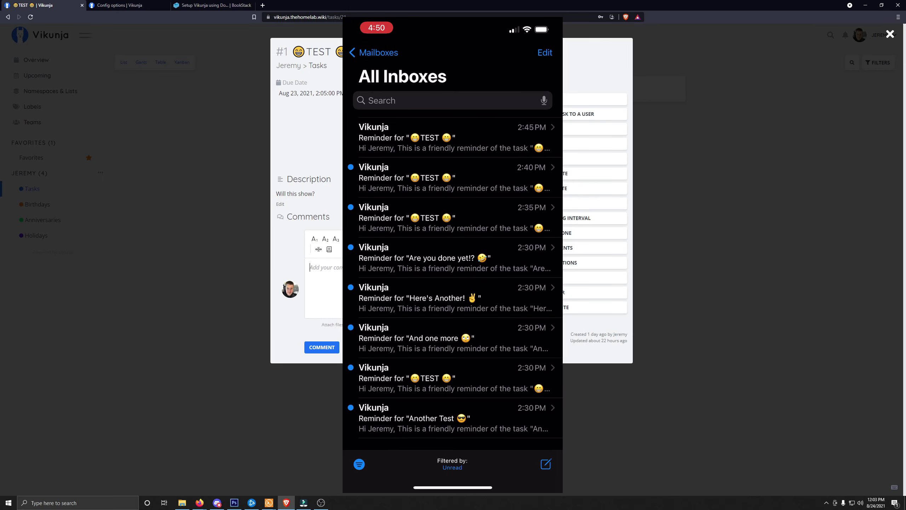
Step: Edit the TEST task's title and save the task
drag(392, 52, 286, 53)
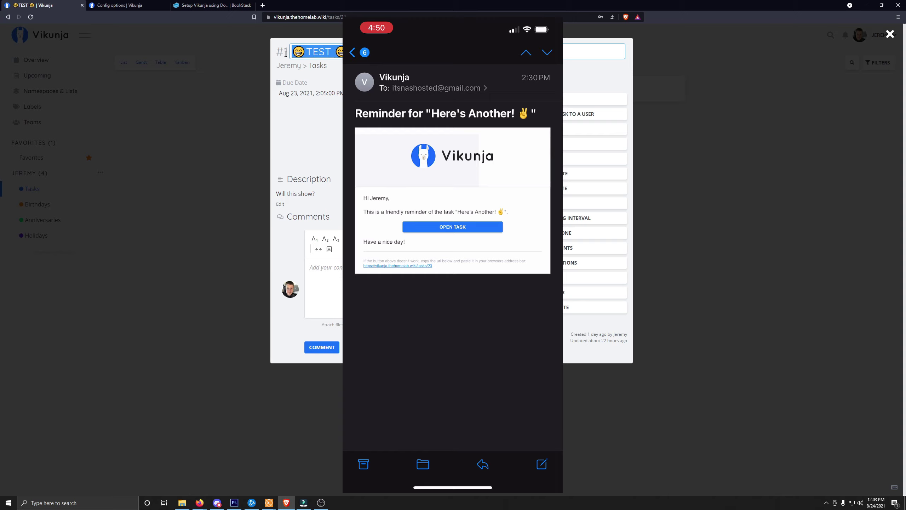
key(End)
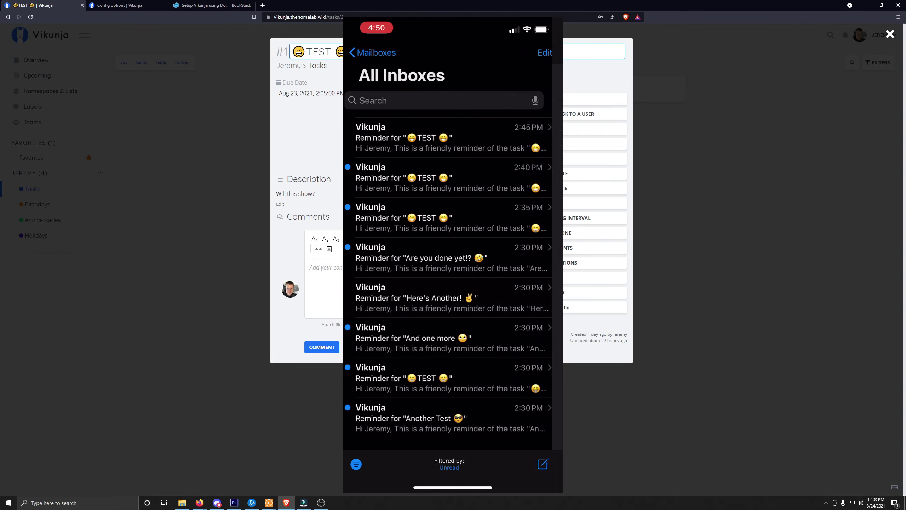
key(Return)
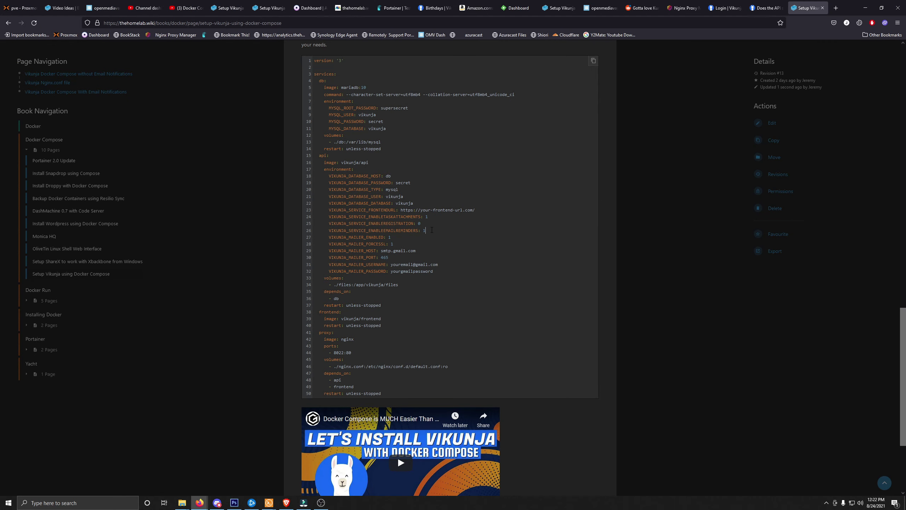
drag(432, 229, 328, 229)
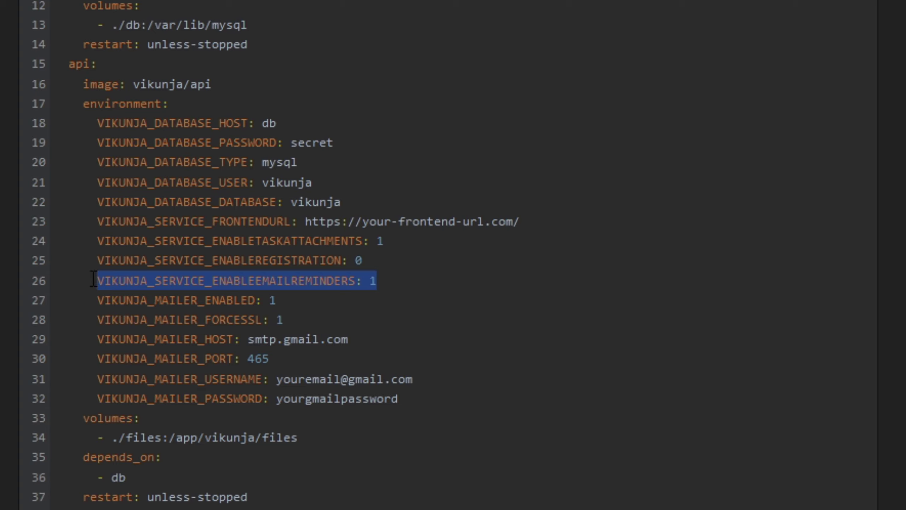
click(288, 316)
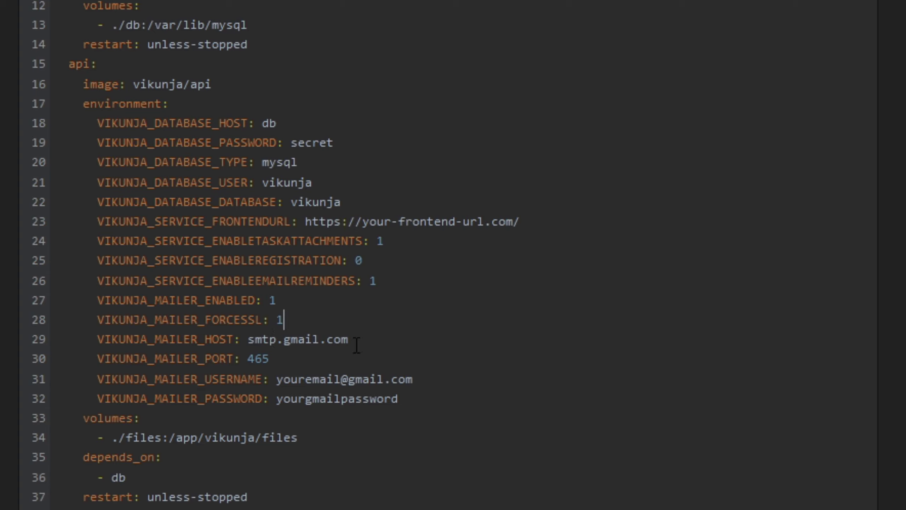
drag(354, 340, 247, 342)
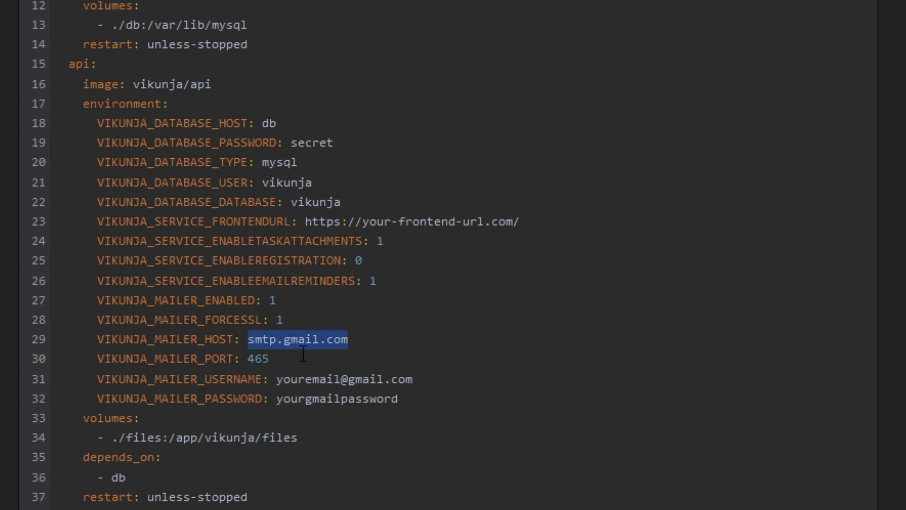
click(679, 157)
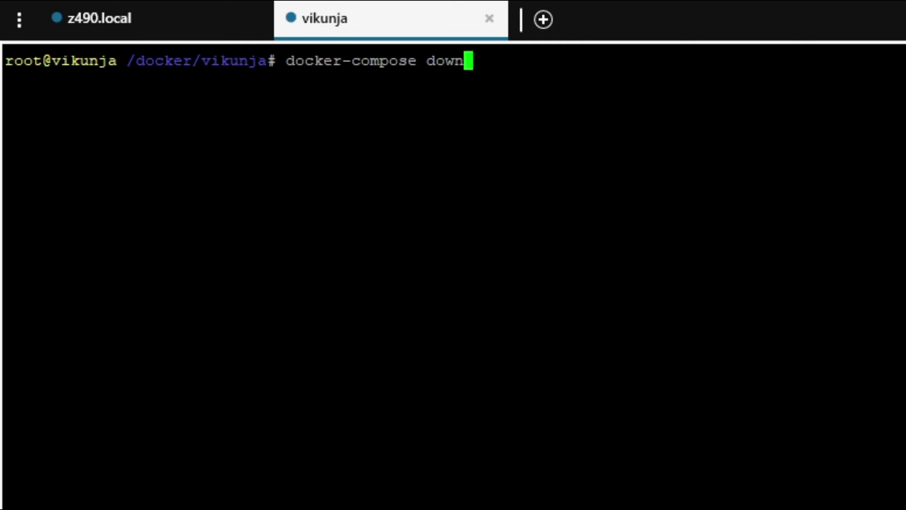
Step: Run docker-compose down, then rerun docker-compose up -d to recreate the Vikunja containers
key(Return)
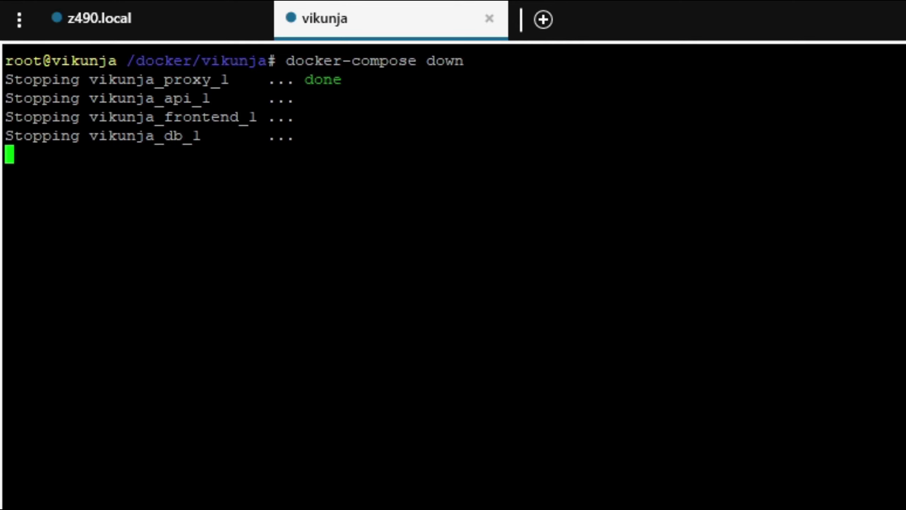
key(Up)
key(Up)
key(Up)
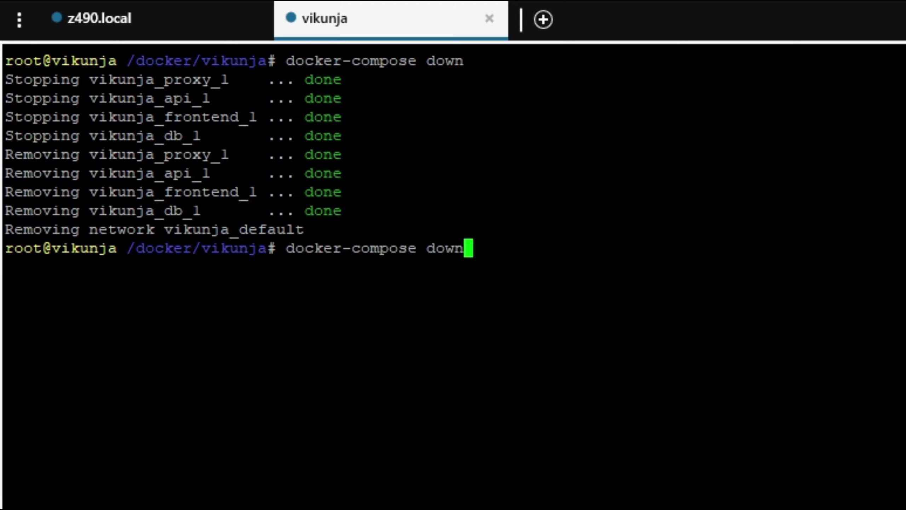
key(Return)
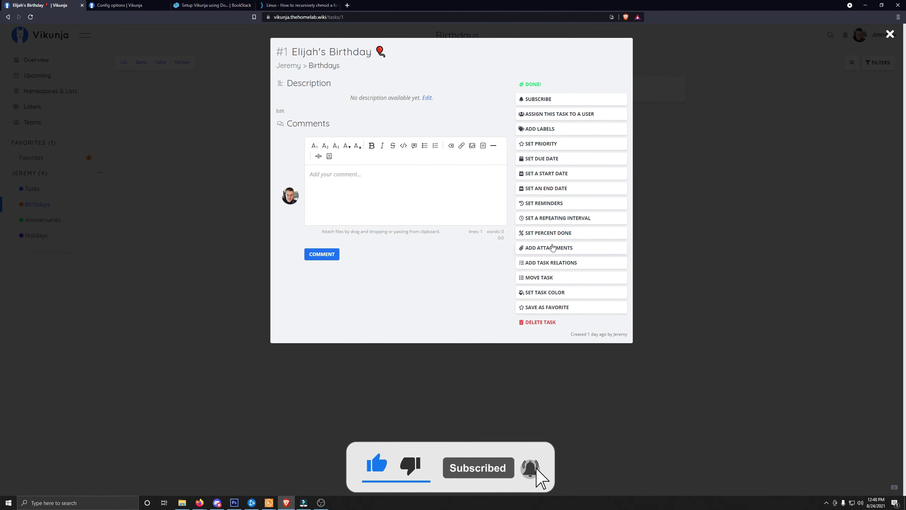
Step: Add attachments to Elijah's Birthday, open the upload file chooser, and highlight the task attachments setting
click(539, 249)
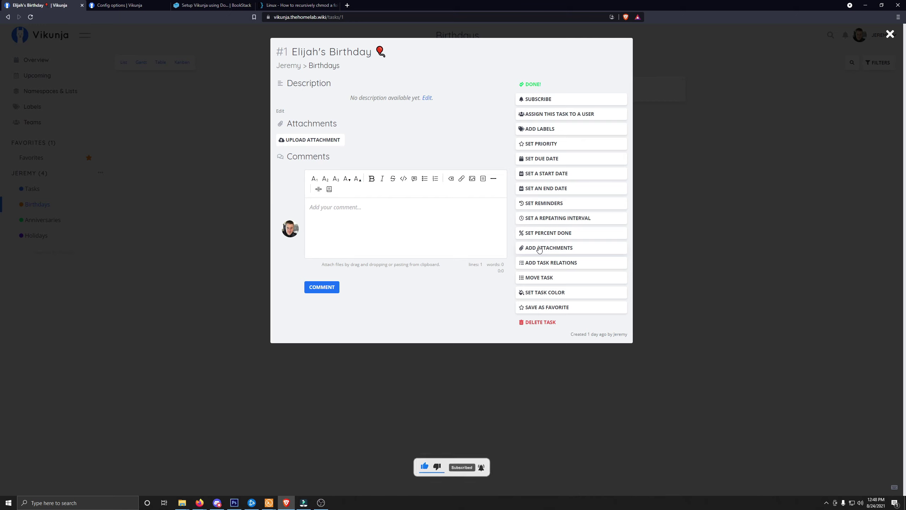
click(309, 142)
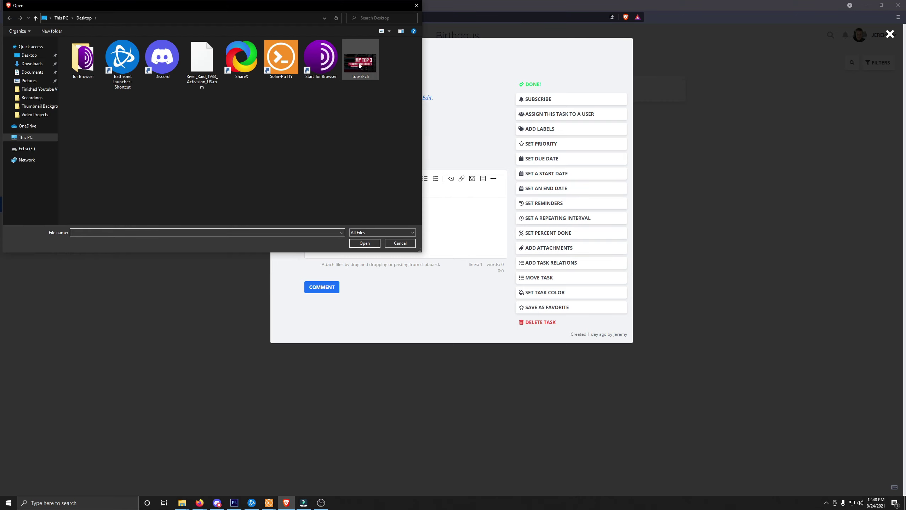
drag(55, 149, 73, 150)
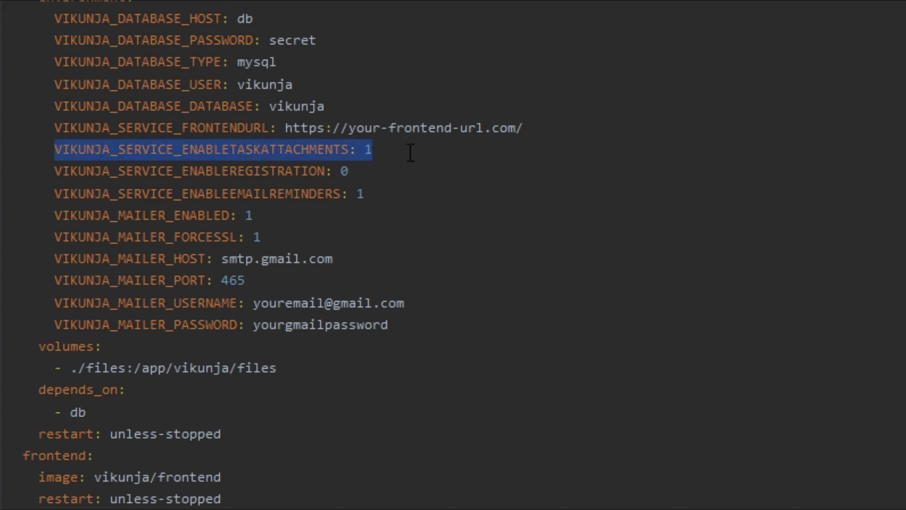
click(418, 151)
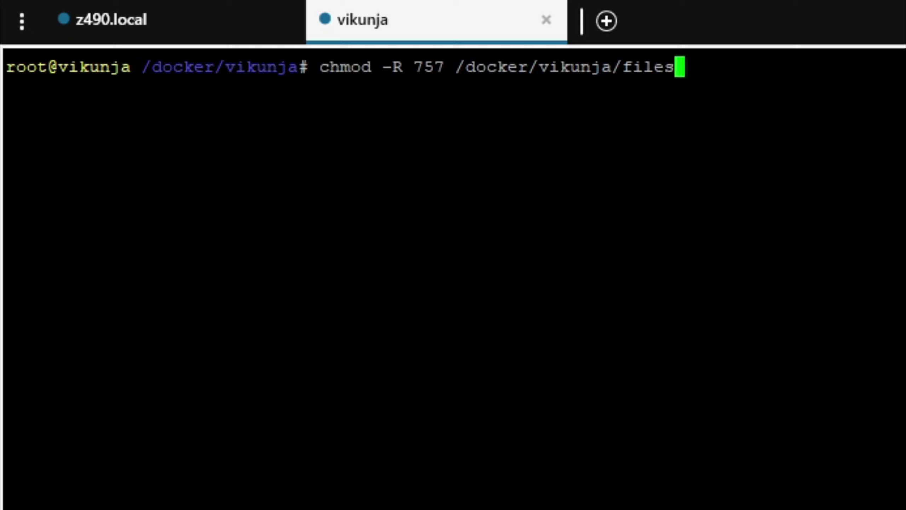
Step: Run chmod -R 757 /docker/vikunja/files on the Vikunja files folder
drag(902, 67, 341, 67)
click(340, 67)
drag(903, 67, 343, 67)
key(ctrl+c)
key(Return)
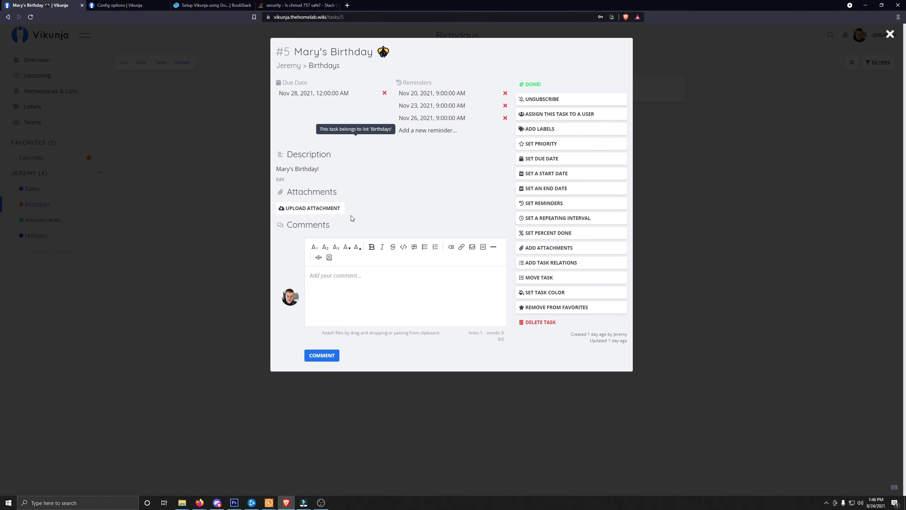
Step: Attach top-3-cli.jpg from the Desktop to Mary's Birthday, then delete that attachment
click(333, 209)
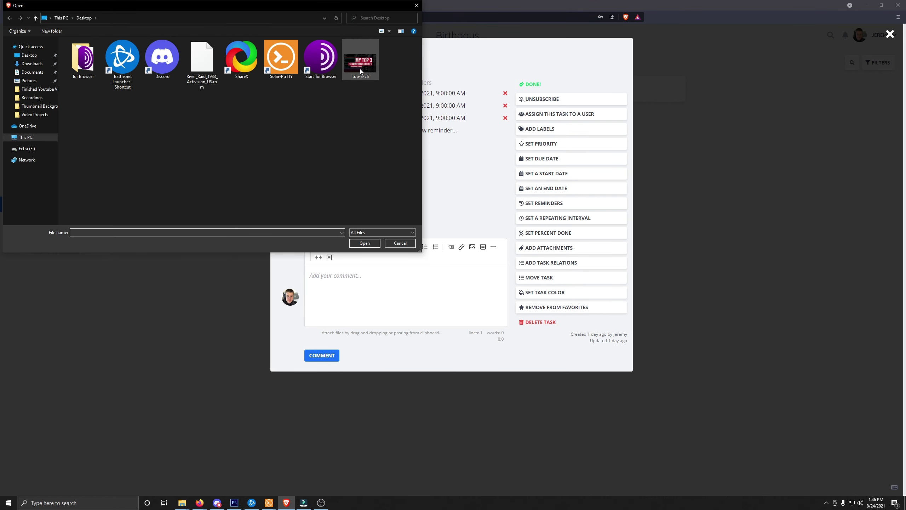
double_click(359, 68)
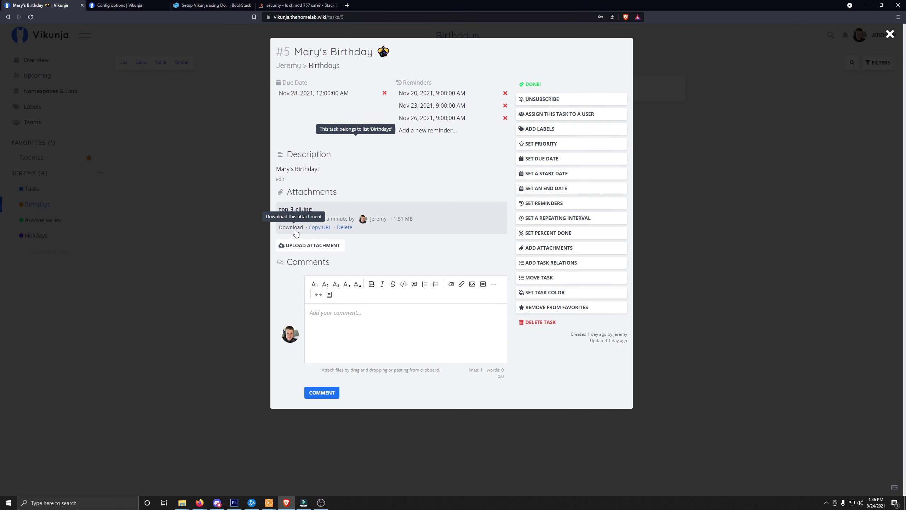
click(344, 228)
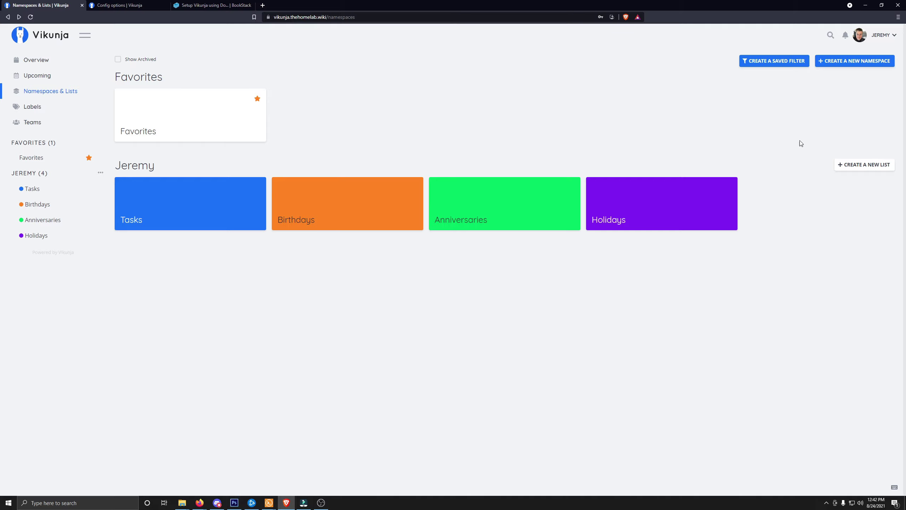
Step: Go to Settings from the account menu and add a task named 'test' on the Overview page
click(873, 42)
click(851, 51)
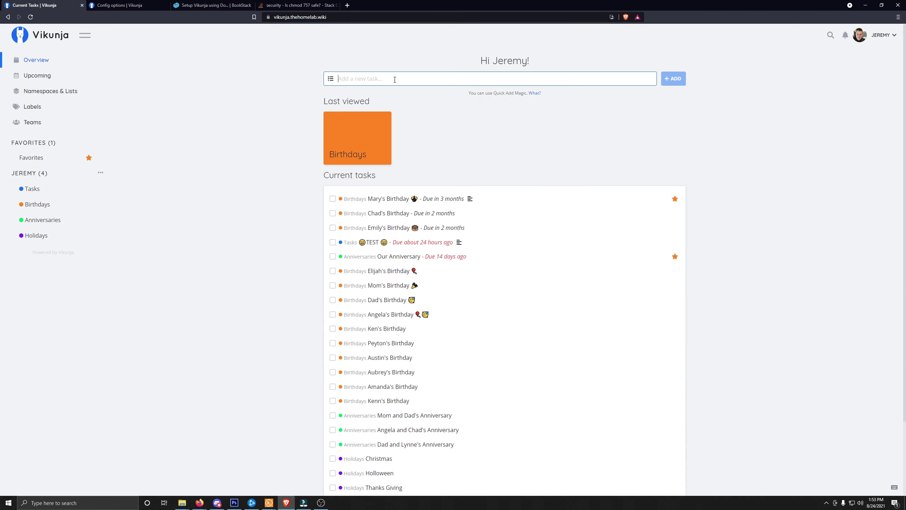
text(test)
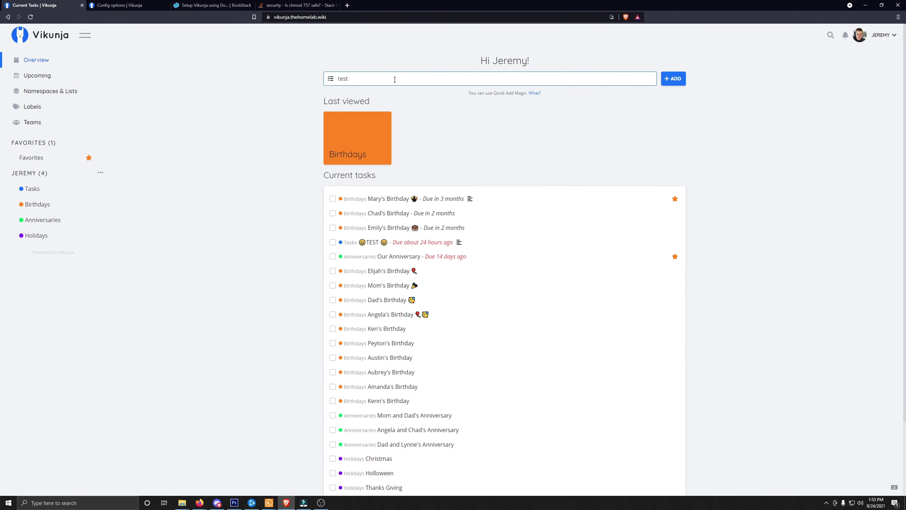
key(Return)
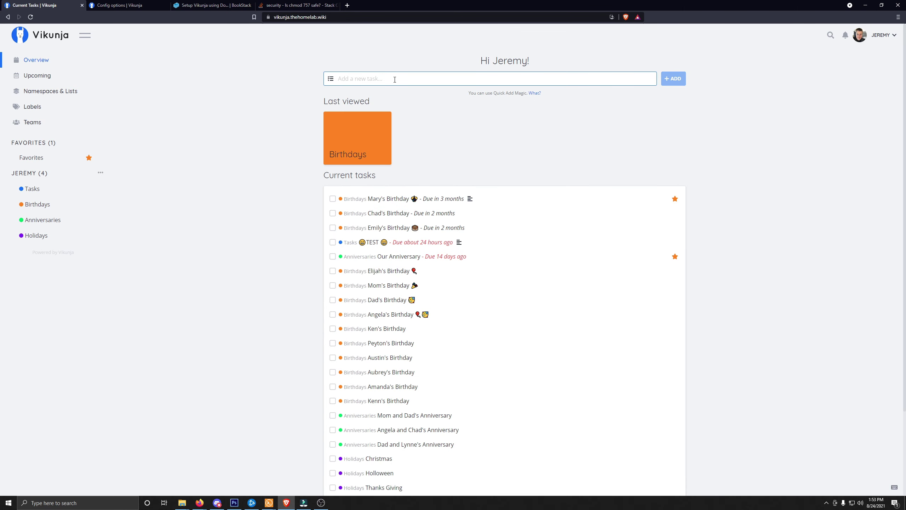
scroll(345, 222, down, 3)
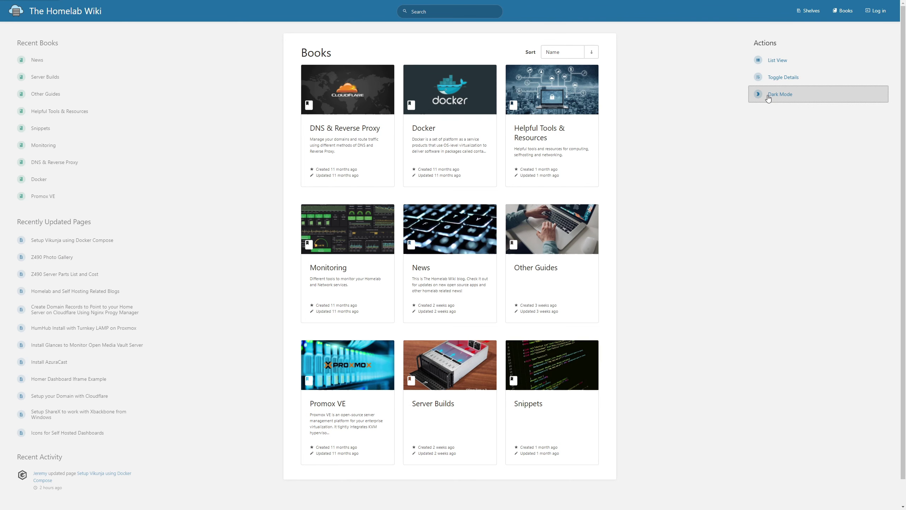
Step: Enable dark mode, open Setup Vikunja using Docker Compose, and scroll to the Email Notifications file
click(768, 98)
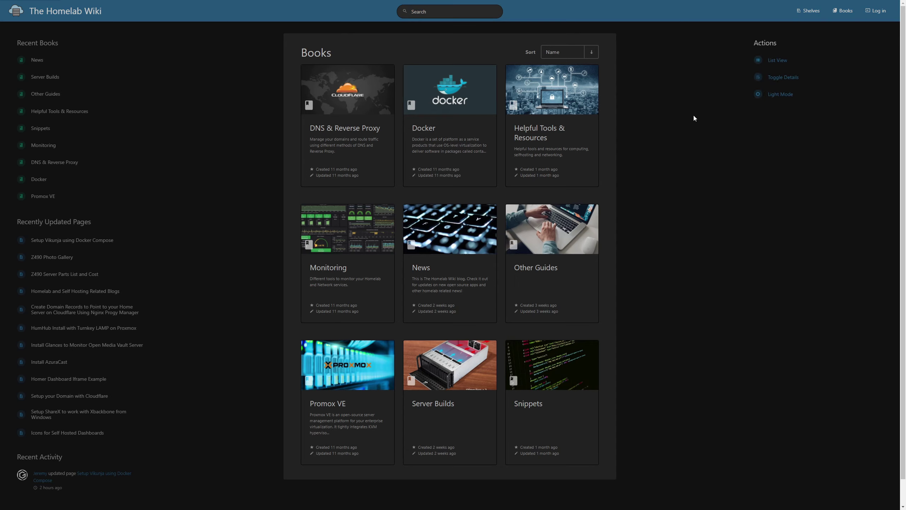
click(111, 240)
scroll(270, 203, down, 1)
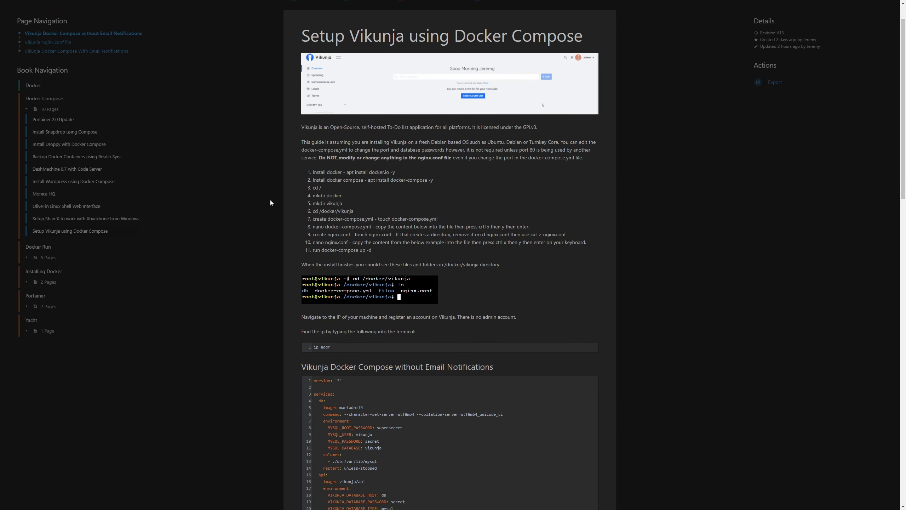
scroll(271, 203, down, 8)
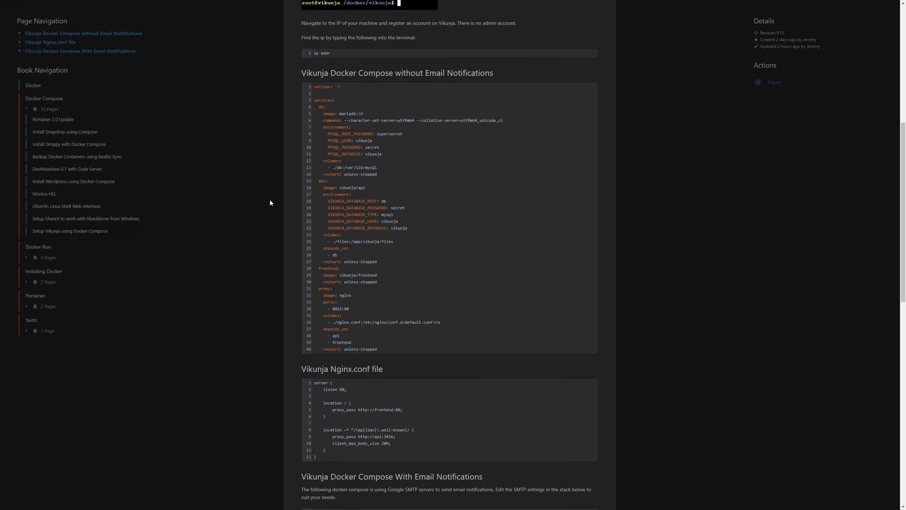
scroll(270, 203, down, 2)
scroll(270, 202, down, 10)
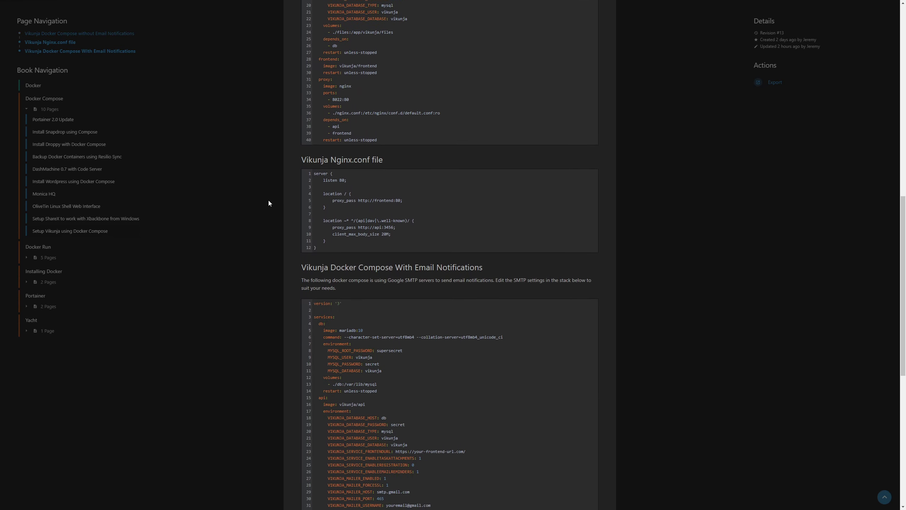
scroll(267, 202, down, 1)
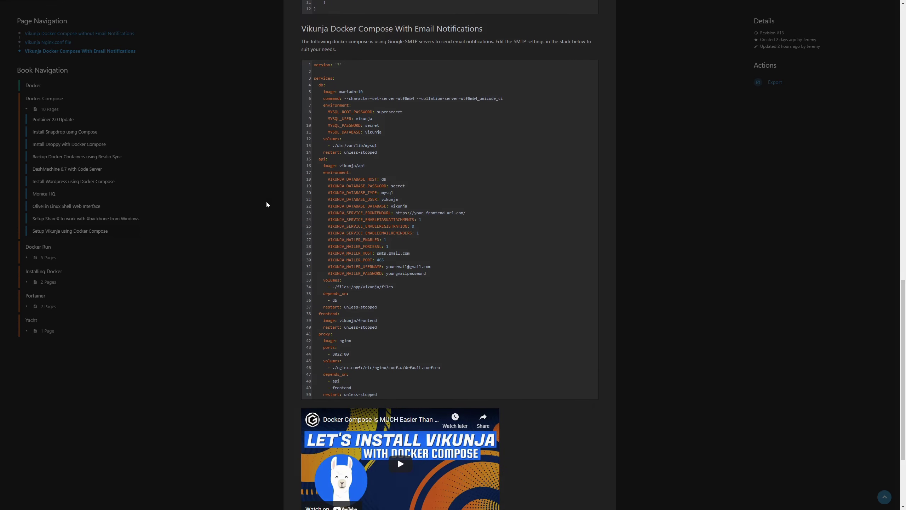